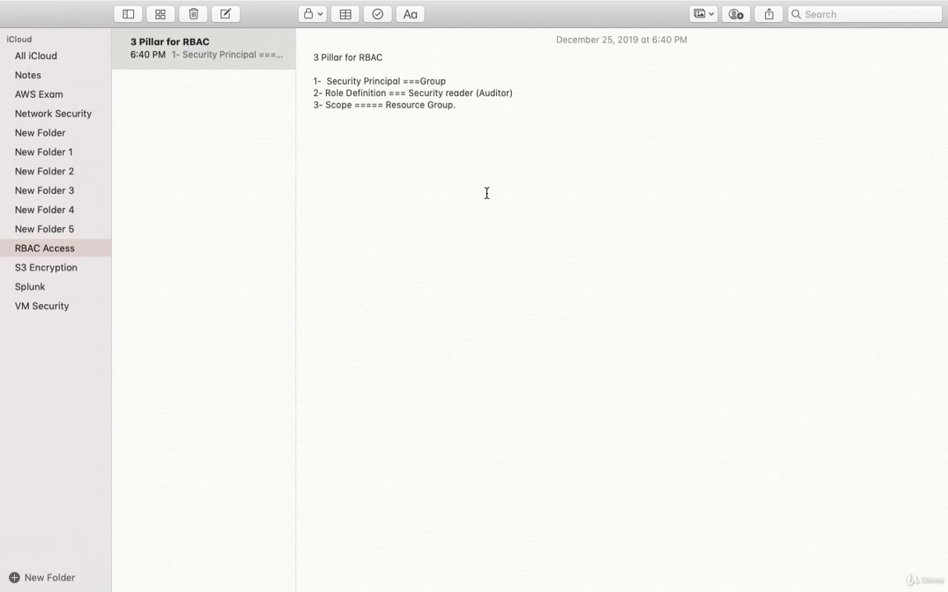
Review the three RBAC pillars in the note: security principal, role definition and scope.
{"action": "left_click", "coordinate": [406, 79]}
{"action": "left_click_drag", "start_coordinate": [405, 79], "coordinate": [445, 79]}
{"action": "left_click", "coordinate": [463, 79]}
{"action": "double_click", "coordinate": [427, 82]}
{"action": "left_click_drag", "start_coordinate": [323, 93], "coordinate": [467, 101]}
{"action": "left_click", "coordinate": [505, 107]}
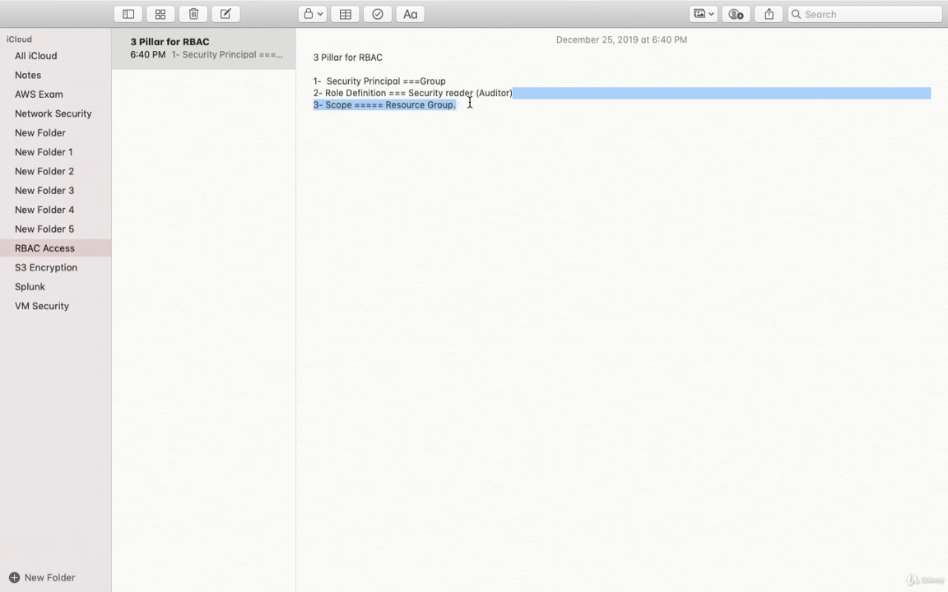
{"action": "left_click", "coordinate": [394, 142]}
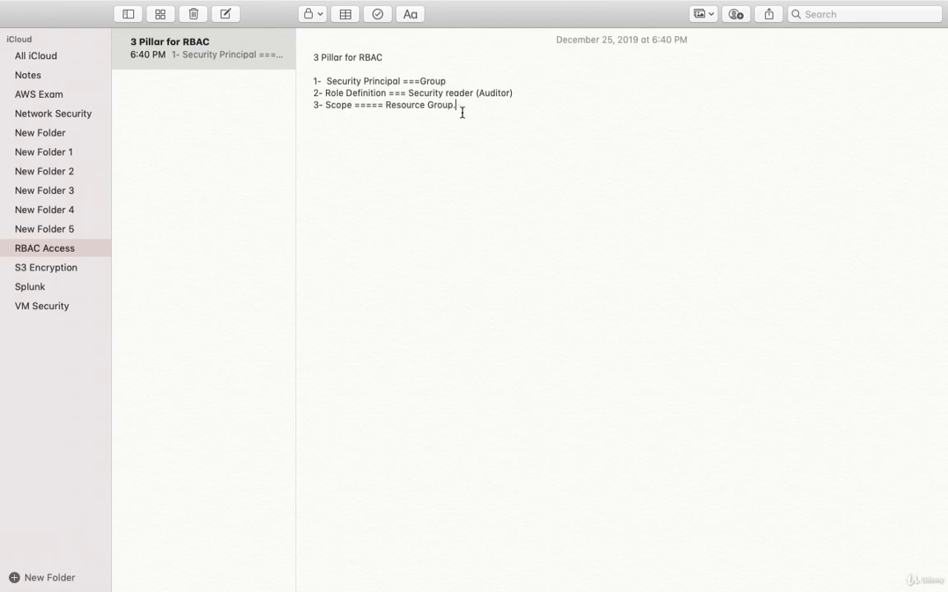
{"action": "left_click_drag", "start_coordinate": [457, 107], "coordinate": [389, 105]}
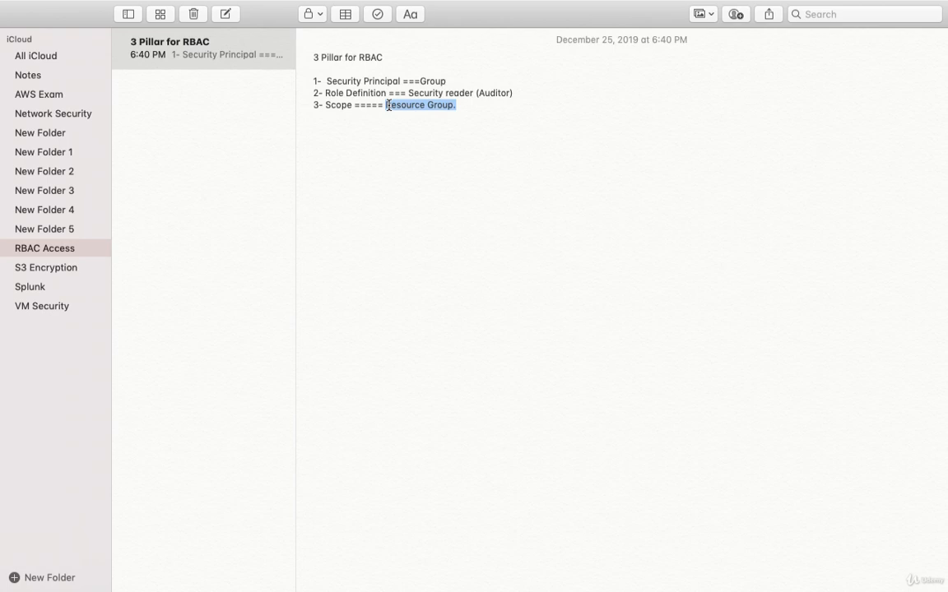
{"action": "left_click", "coordinate": [478, 110]}
{"action": "left_click_drag", "start_coordinate": [459, 108], "coordinate": [391, 108]}
{"action": "left_click", "coordinate": [434, 127]}
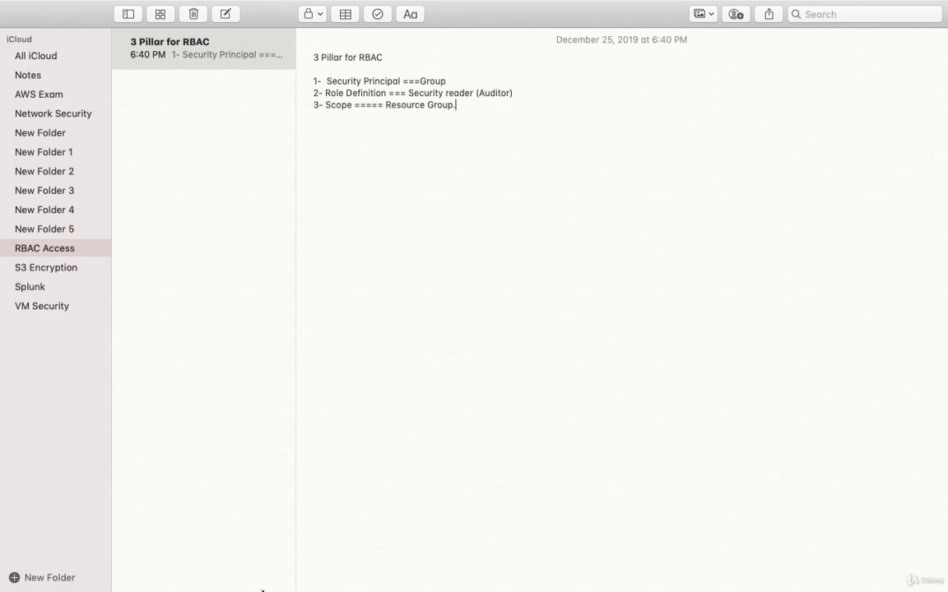
Switch to the Azure portal in Safari and start a new group in the default directory's Azure Active Directory.
{"action": "mouse_move", "coordinate": [223, 582]}
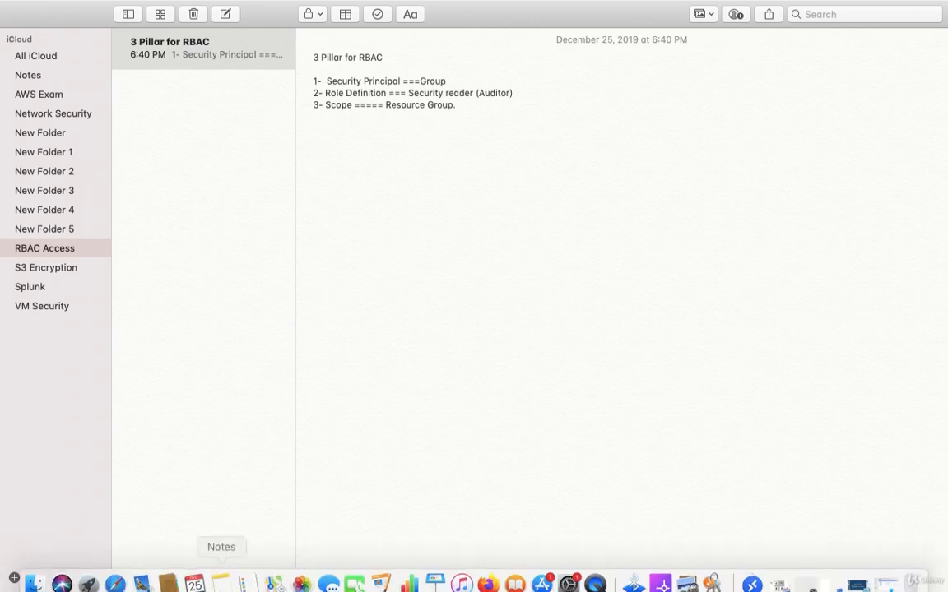
{"action": "left_click", "coordinate": [115, 576]}
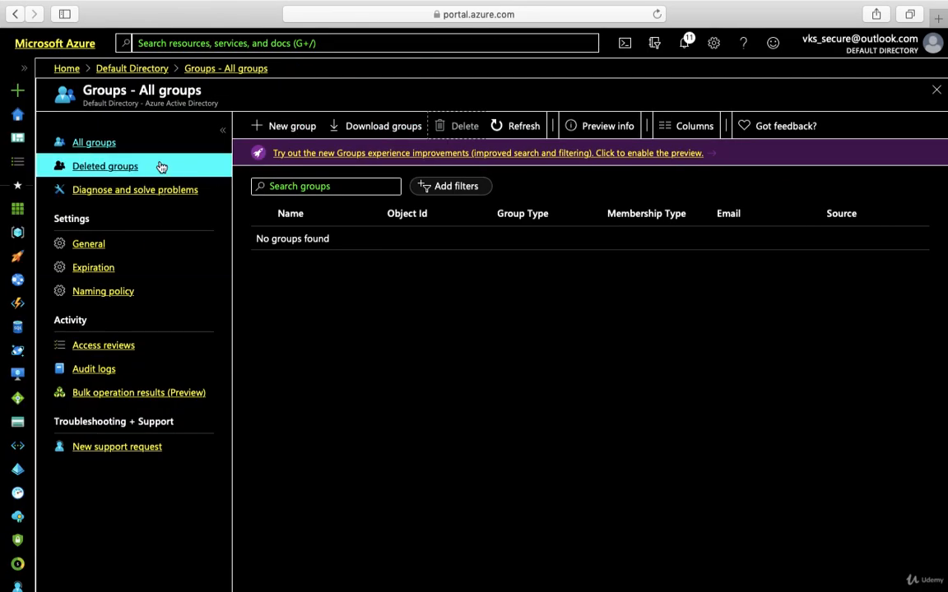
{"action": "left_click", "coordinate": [116, 68]}
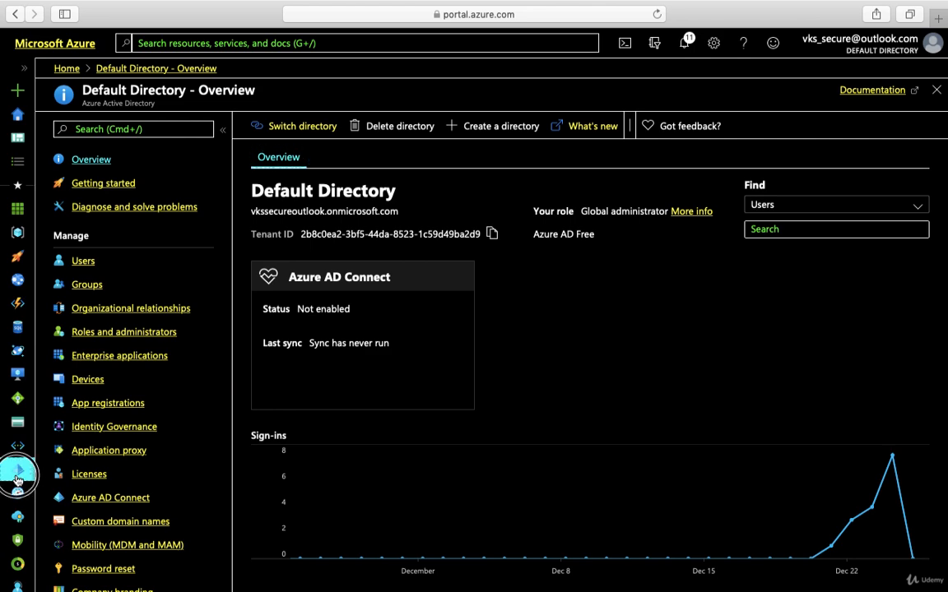
{"action": "left_click", "coordinate": [18, 469]}
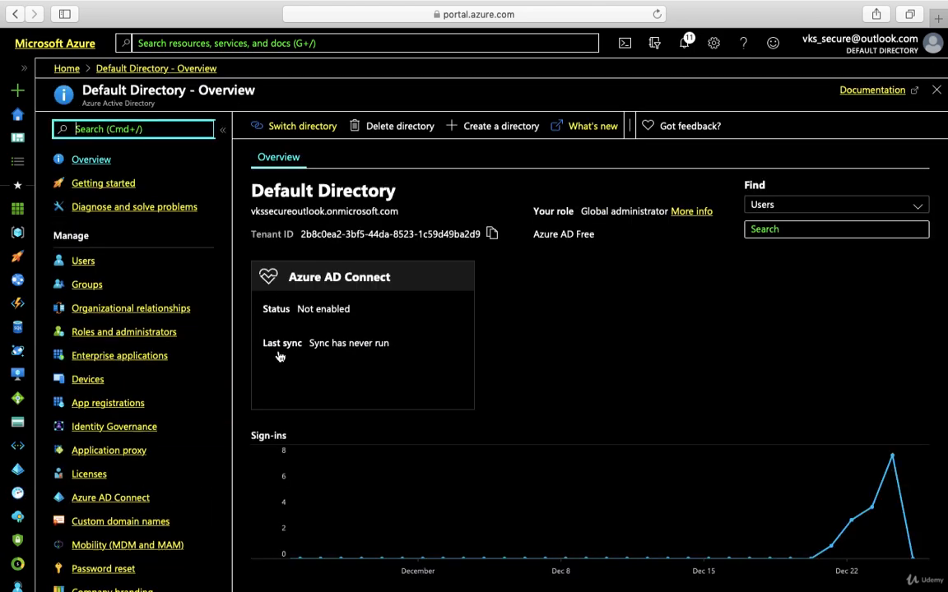
{"action": "left_click", "coordinate": [97, 284]}
{"action": "left_click", "coordinate": [289, 126]}
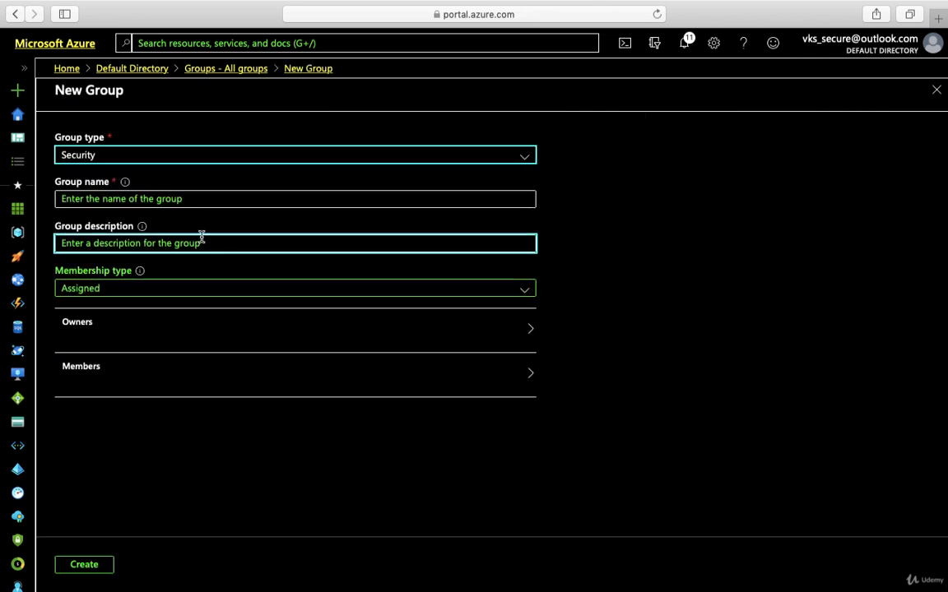
Set the new group's type to Security and name it SecurityAuditorG.
{"action": "left_click", "coordinate": [148, 157]}
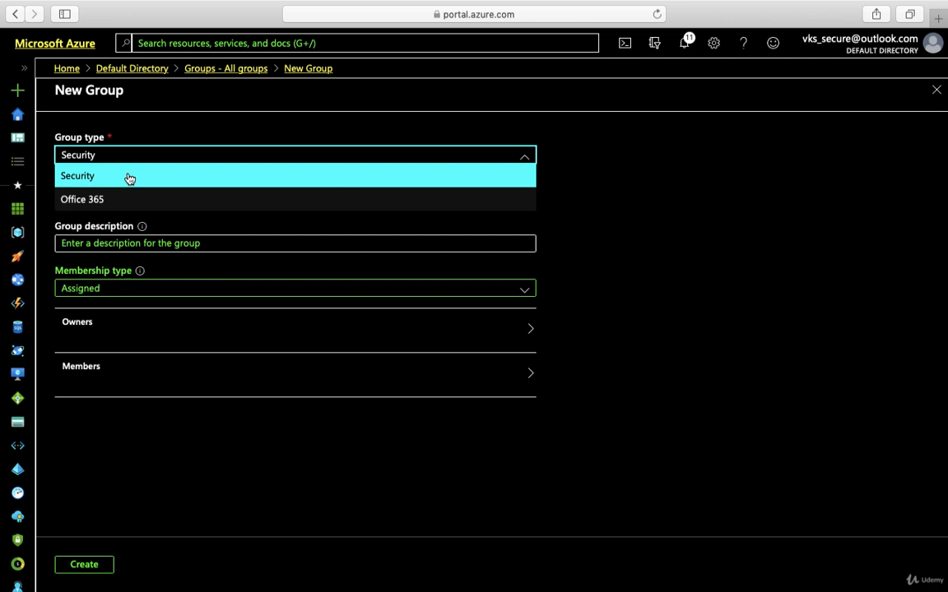
{"action": "left_click", "coordinate": [129, 177]}
{"action": "left_click", "coordinate": [126, 197]}
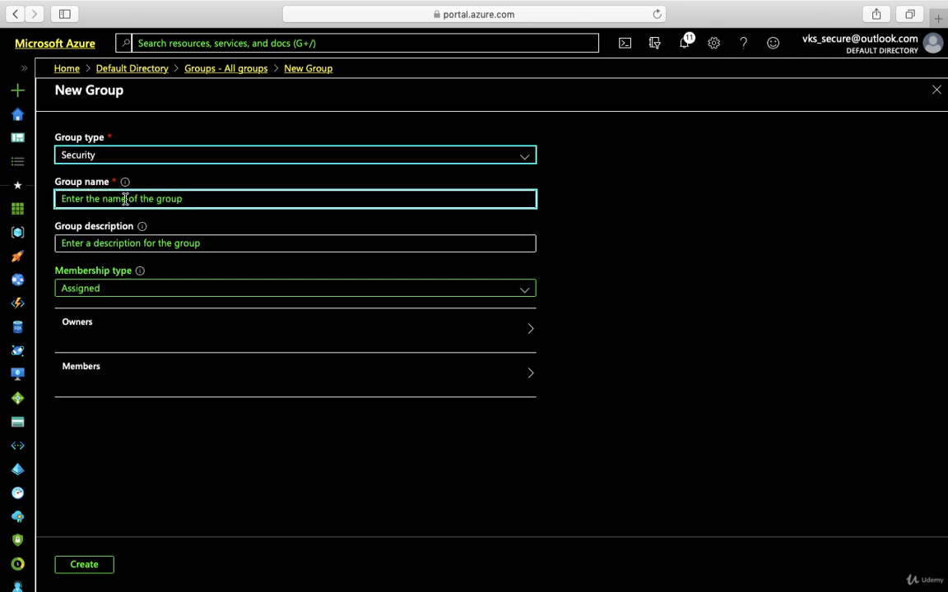
{"action": "type", "text": "S"}
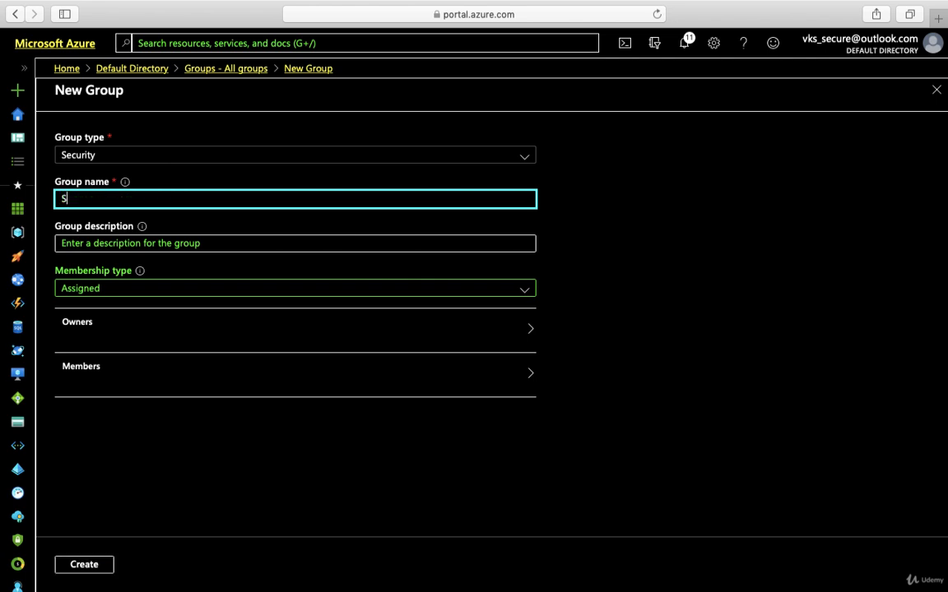
{"action": "type", "text": "ecurityA"}
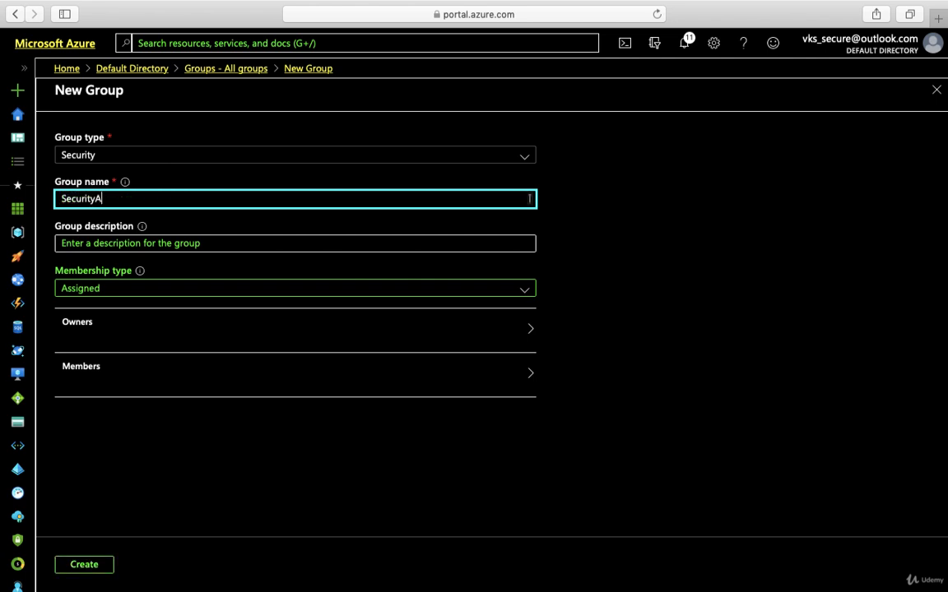
{"action": "type", "text": "uditor"}
{"action": "key", "text": "BackSpace"}
{"action": "type", "text": "or"}
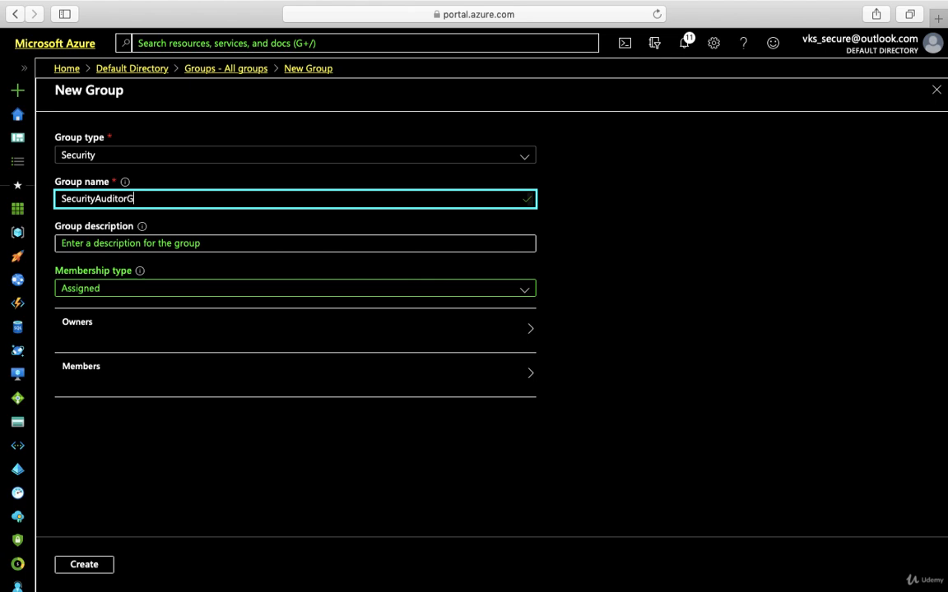
Add the existing user account found by name search as the group's only member and create the group.
{"action": "left_click", "coordinate": [138, 374]}
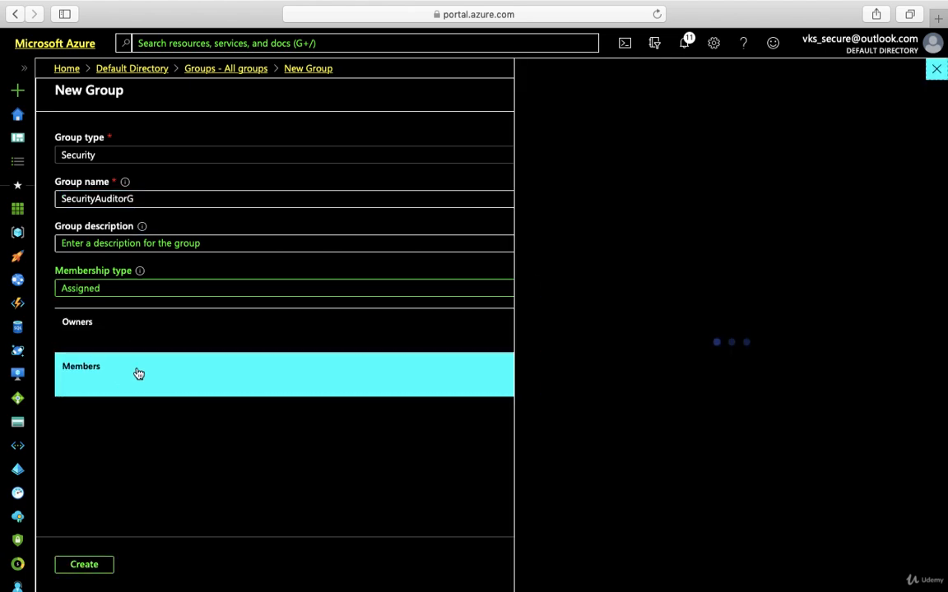
{"action": "scroll", "coordinate": [714, 235], "scroll_direction": "down", "scroll_amount": 2}
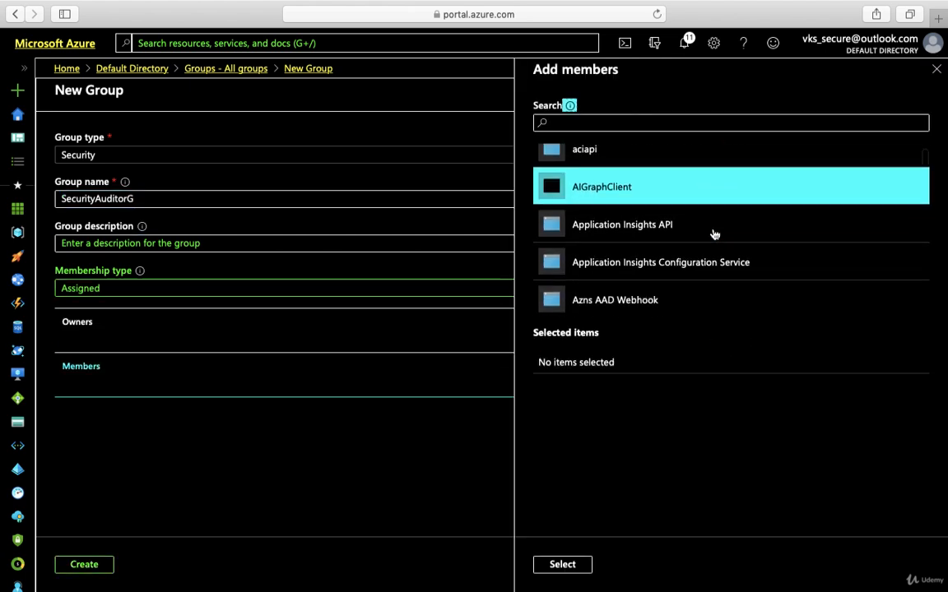
{"action": "scroll", "coordinate": [714, 234], "scroll_direction": "down", "scroll_amount": 5}
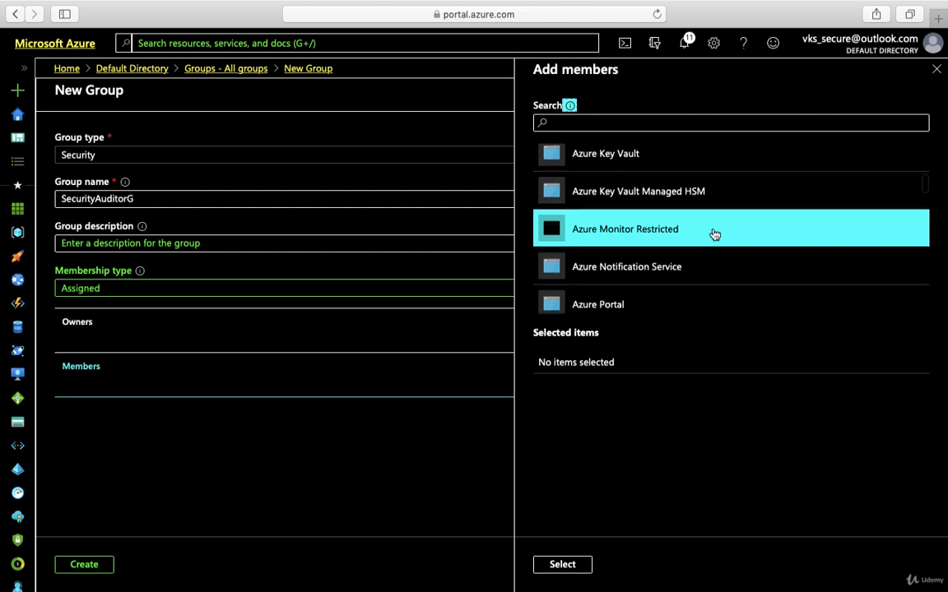
{"action": "scroll", "coordinate": [714, 234], "scroll_direction": "down", "scroll_amount": 5}
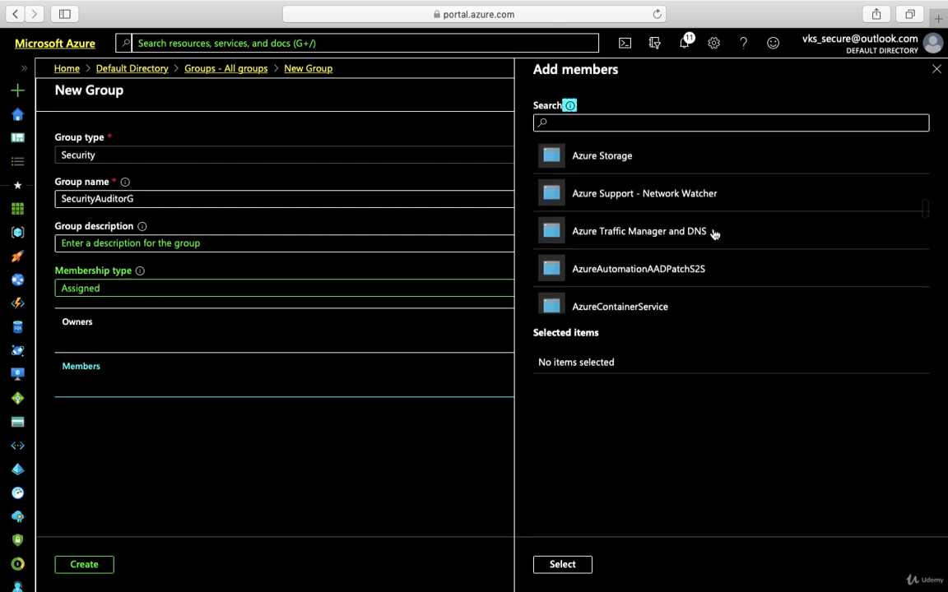
{"action": "scroll", "coordinate": [714, 234], "scroll_direction": "down", "scroll_amount": 6}
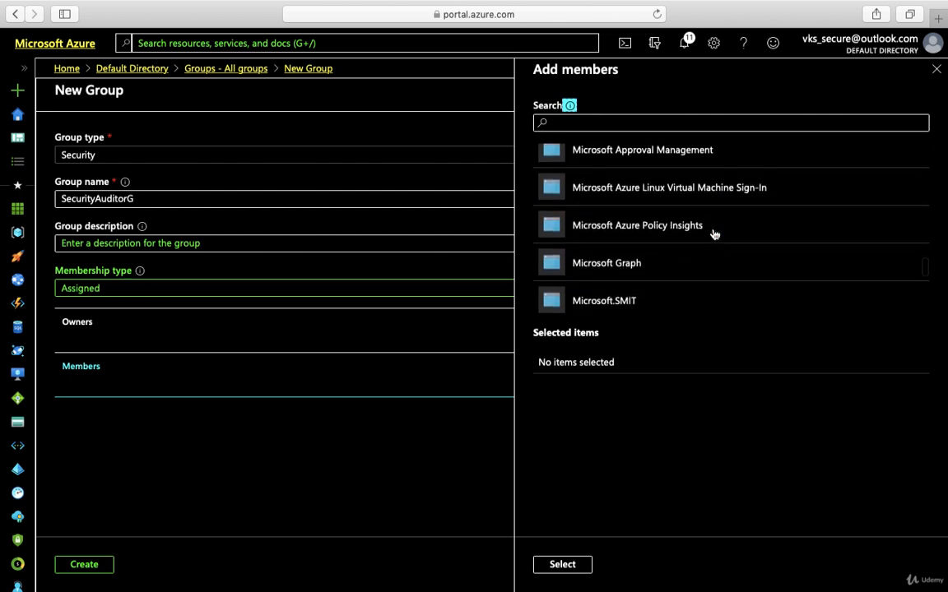
{"action": "scroll", "coordinate": [714, 234], "scroll_direction": "down", "scroll_amount": 3}
{"action": "scroll", "coordinate": [714, 235], "scroll_direction": "up", "scroll_amount": 4}
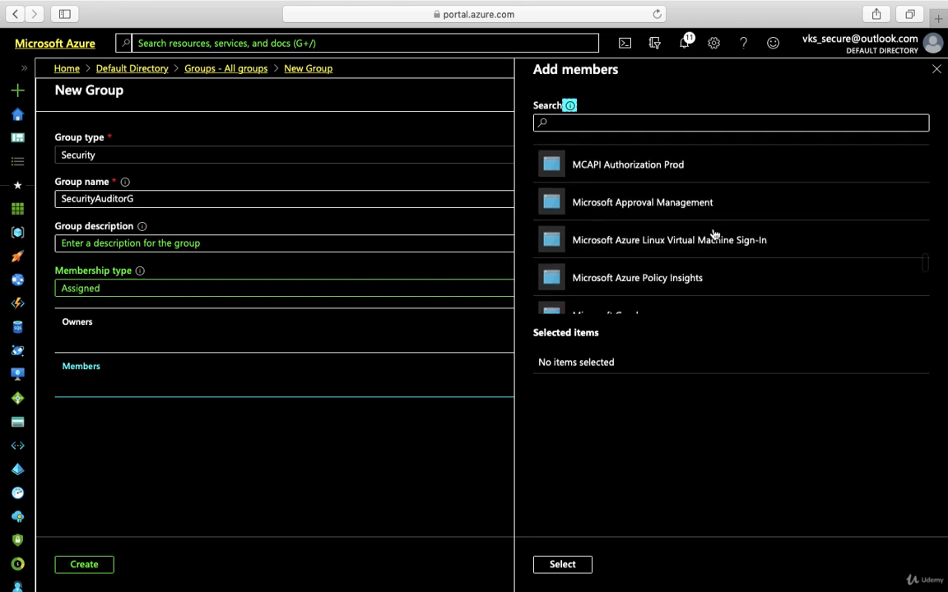
{"action": "scroll", "coordinate": [714, 234], "scroll_direction": "up", "scroll_amount": 6}
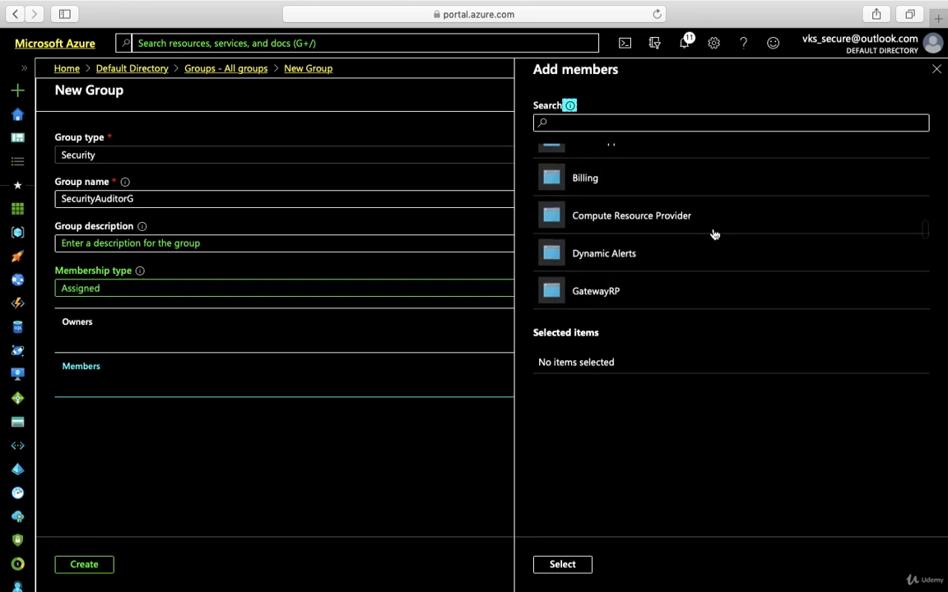
{"action": "scroll", "coordinate": [714, 234], "scroll_direction": "up", "scroll_amount": 2}
{"action": "scroll", "coordinate": [714, 234], "scroll_direction": "down", "scroll_amount": 3}
{"action": "left_click", "coordinate": [646, 120]}
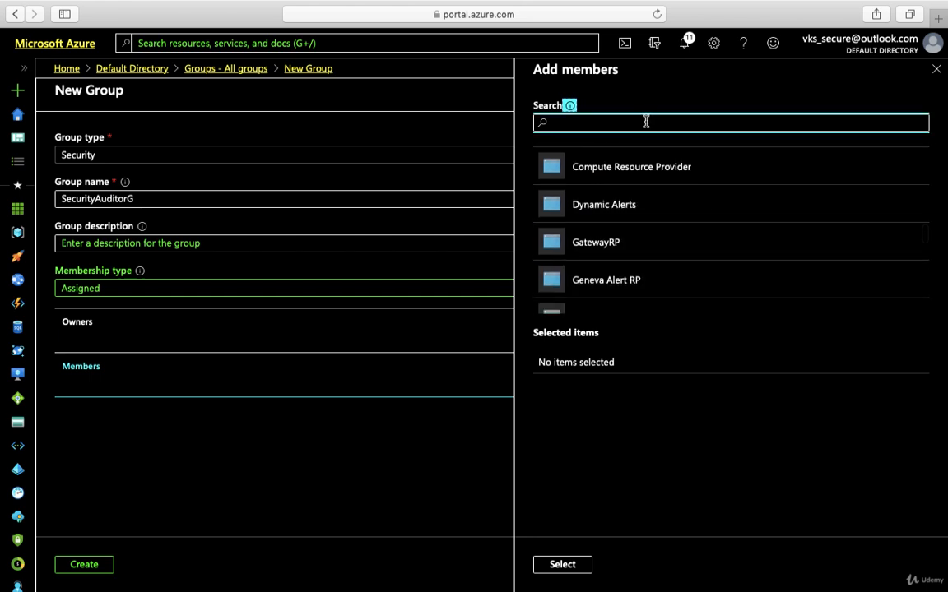
{"action": "type", "text": "ja"}
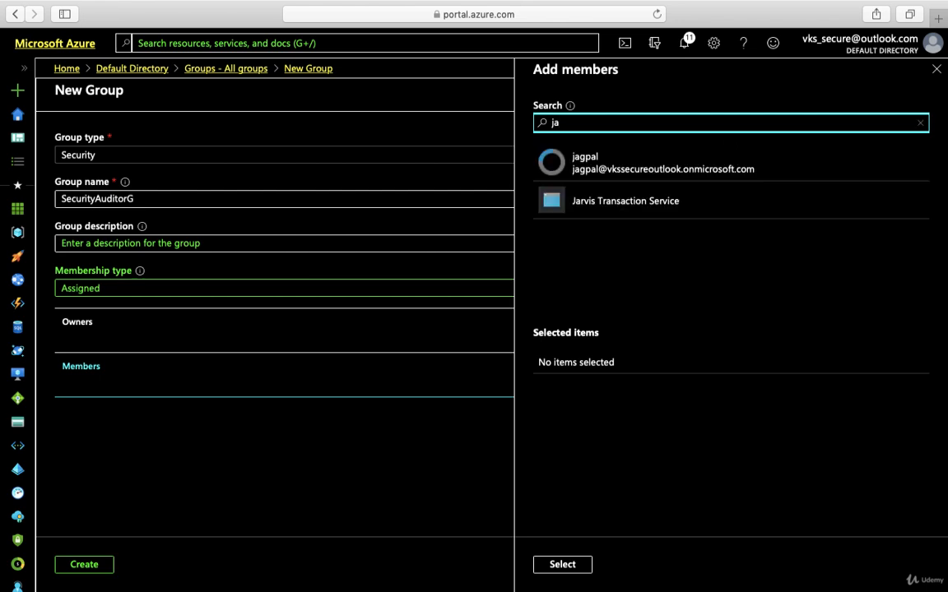
{"action": "left_click", "coordinate": [627, 169]}
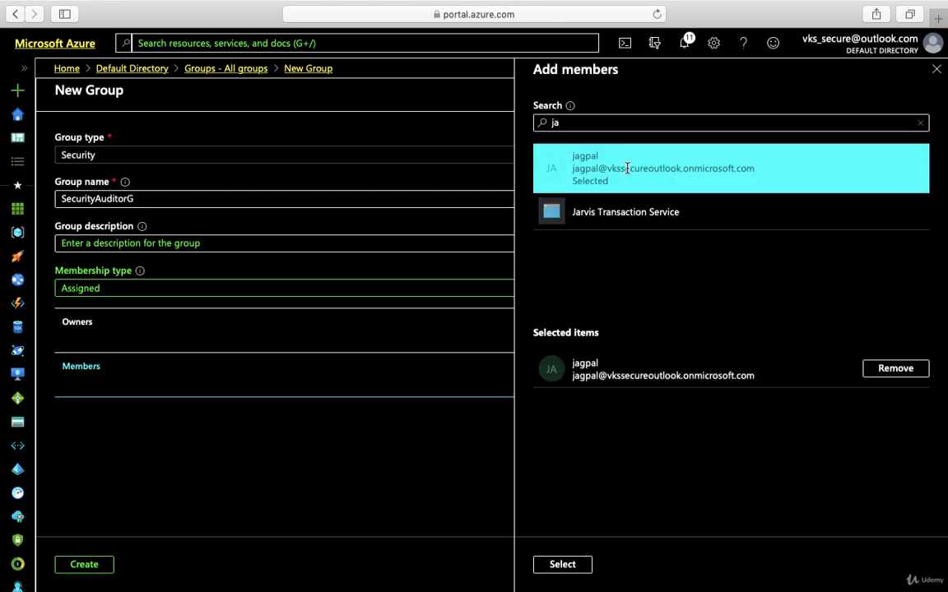
{"action": "left_click", "coordinate": [563, 566]}
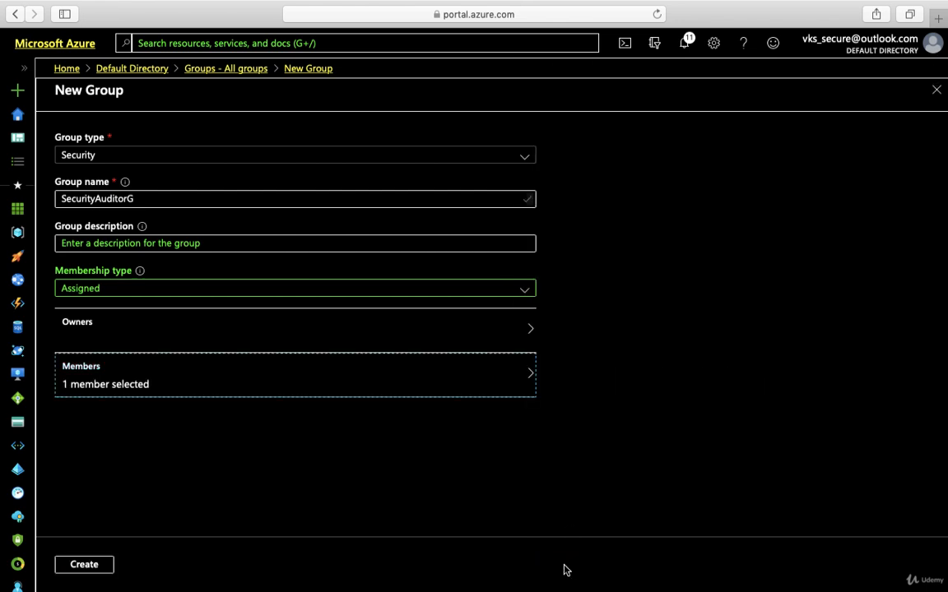
{"action": "left_click", "coordinate": [149, 244]}
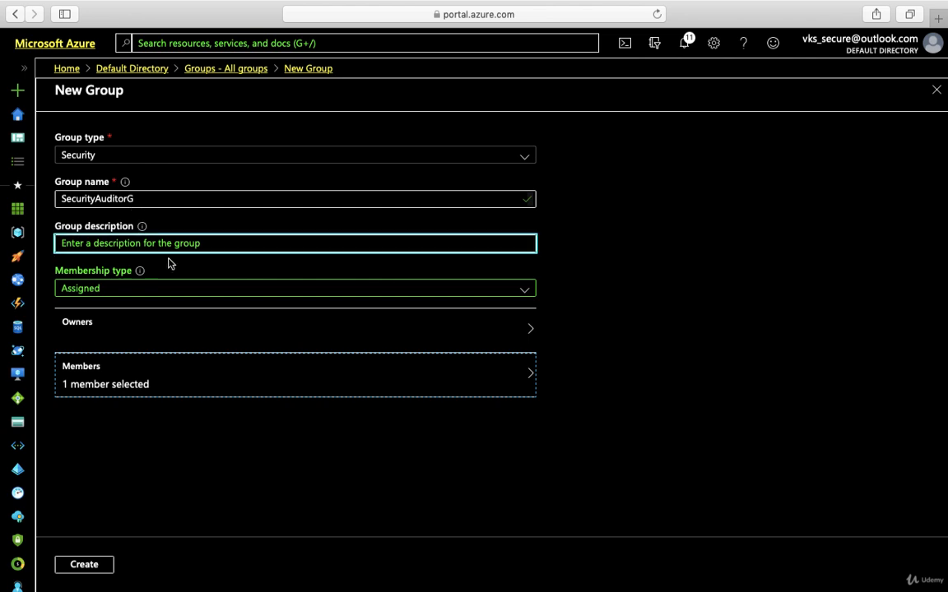
{"action": "left_click", "coordinate": [84, 564]}
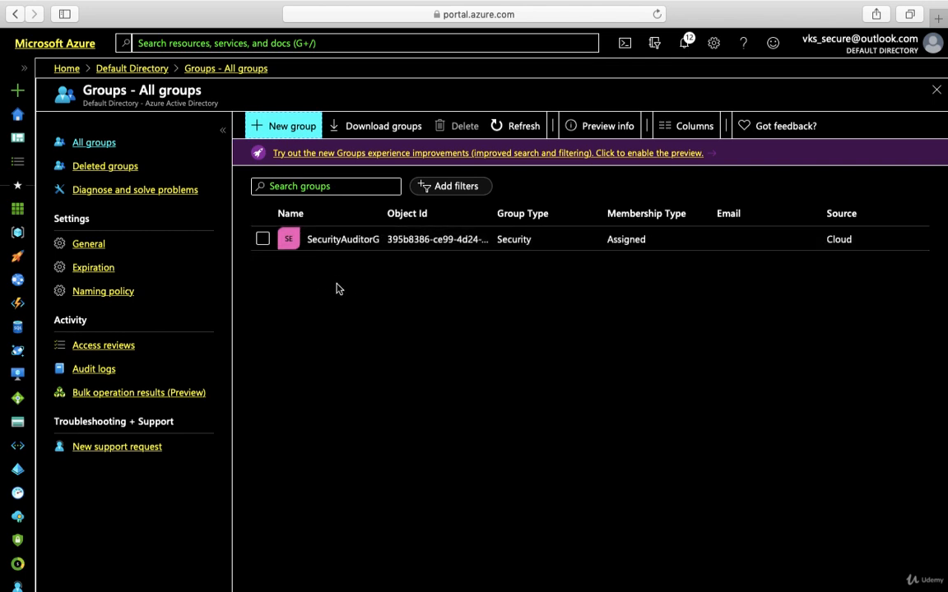
Open the Access control (IAM) settings of the SA-RG resource group.
{"action": "left_click", "coordinate": [132, 68]}
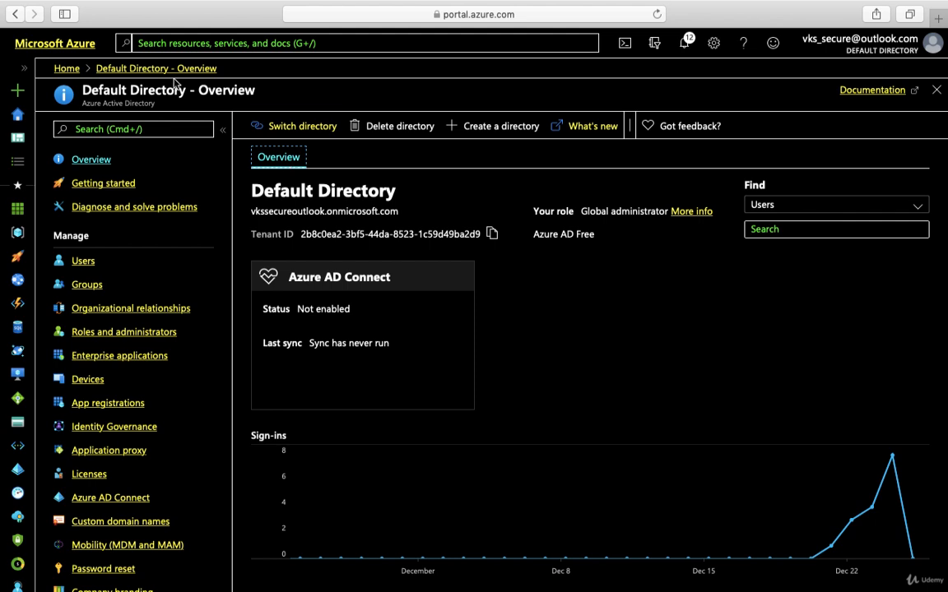
{"action": "left_click", "coordinate": [67, 68]}
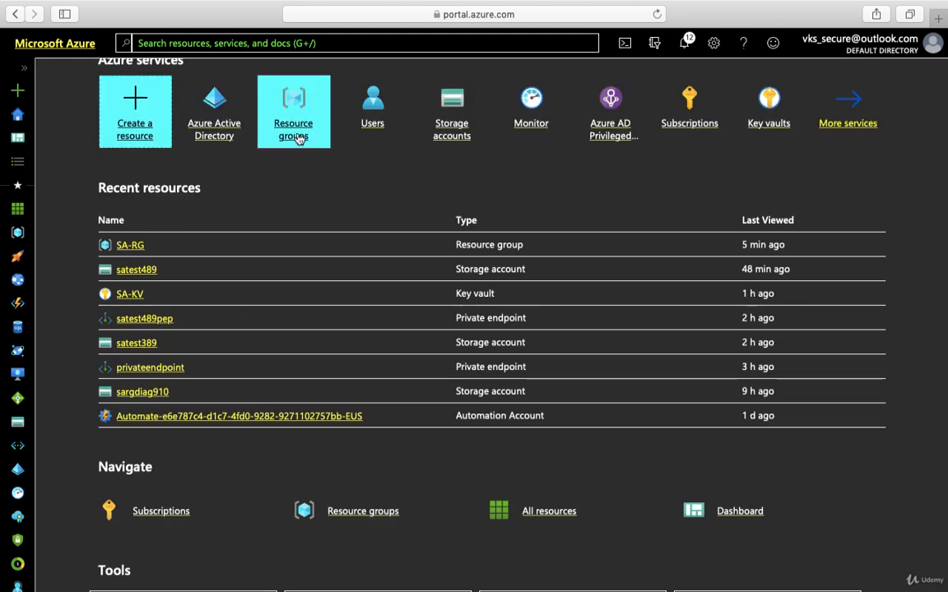
{"action": "left_click", "coordinate": [297, 138]}
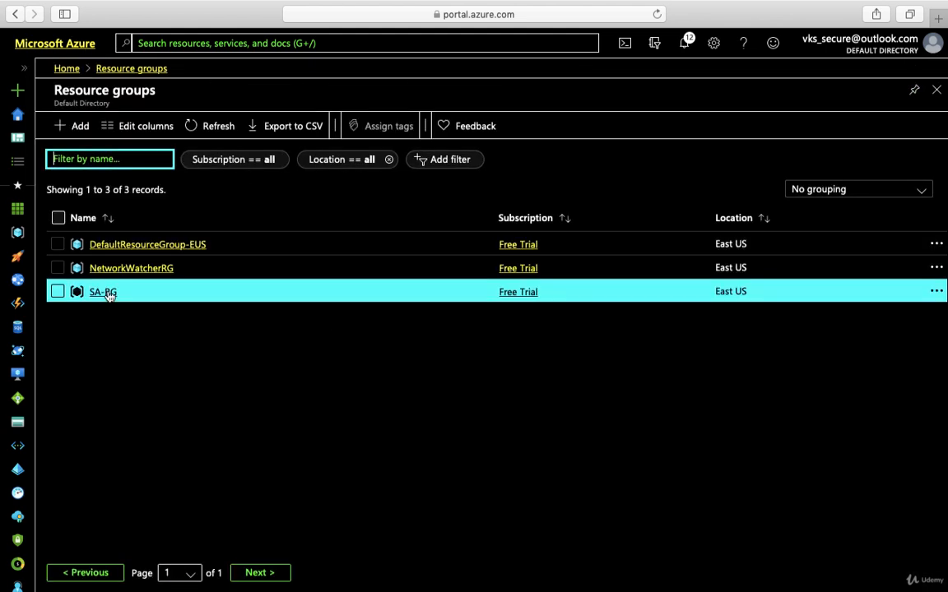
{"action": "left_click", "coordinate": [104, 293]}
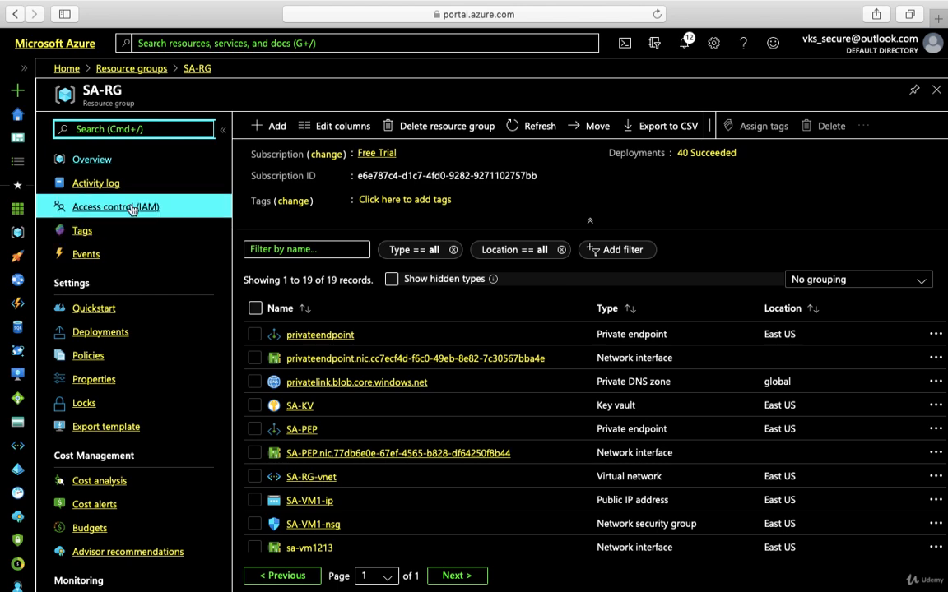
{"action": "left_click", "coordinate": [107, 213]}
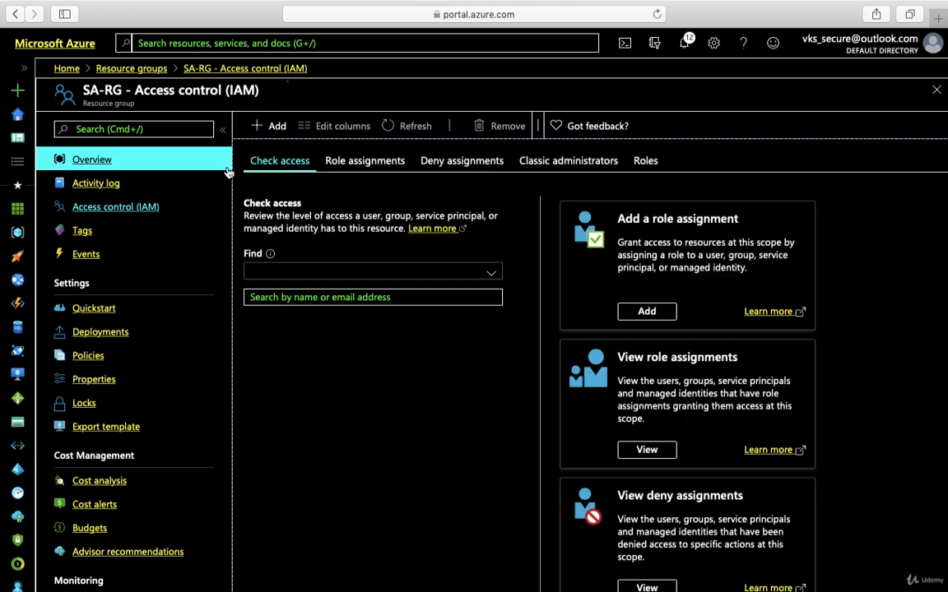
Assign the Security Reader role on the SA-RG resource group to the SecurityAuditorG group and return to the resource group's overview.
{"action": "left_click", "coordinate": [278, 129]}
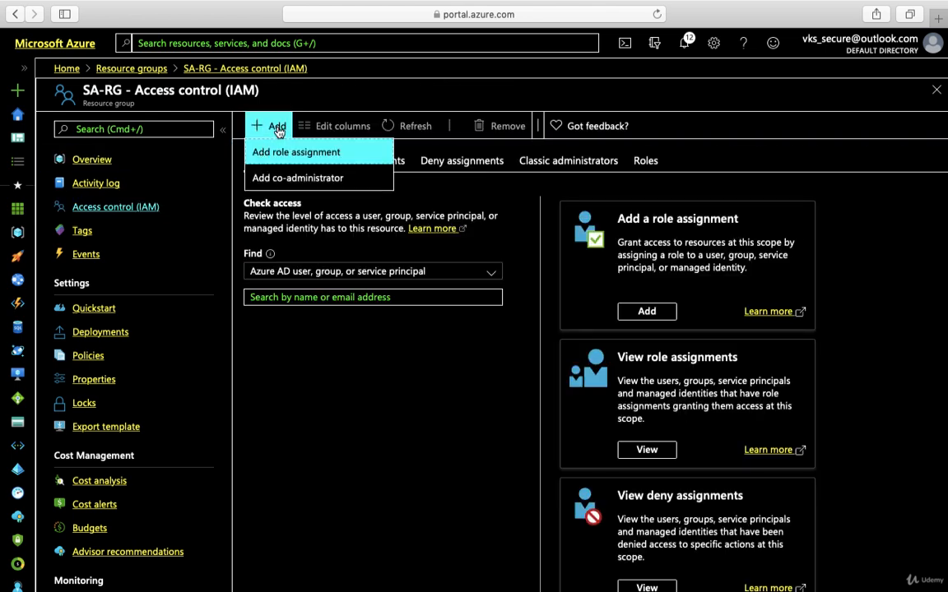
{"action": "left_click", "coordinate": [278, 155]}
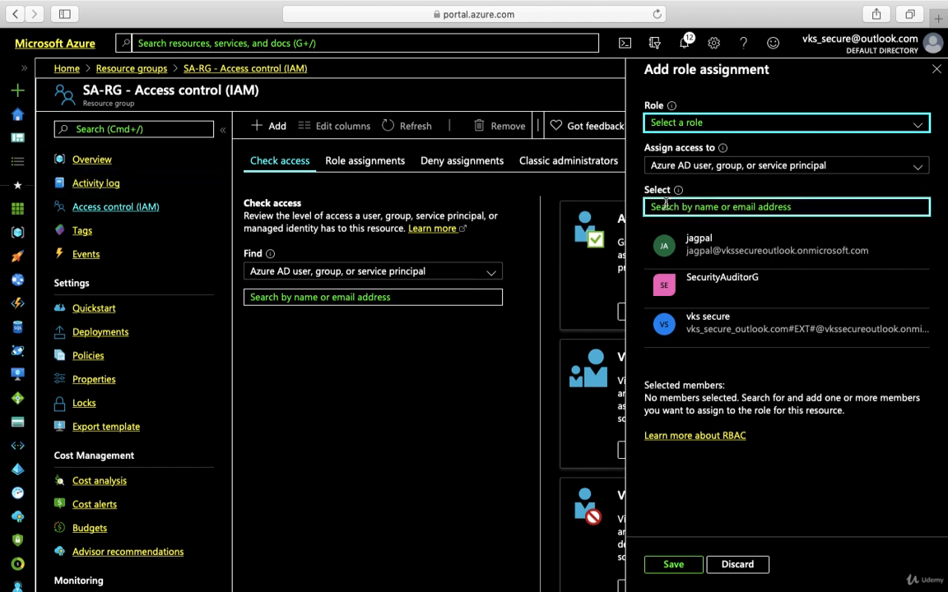
{"action": "left_click", "coordinate": [915, 125]}
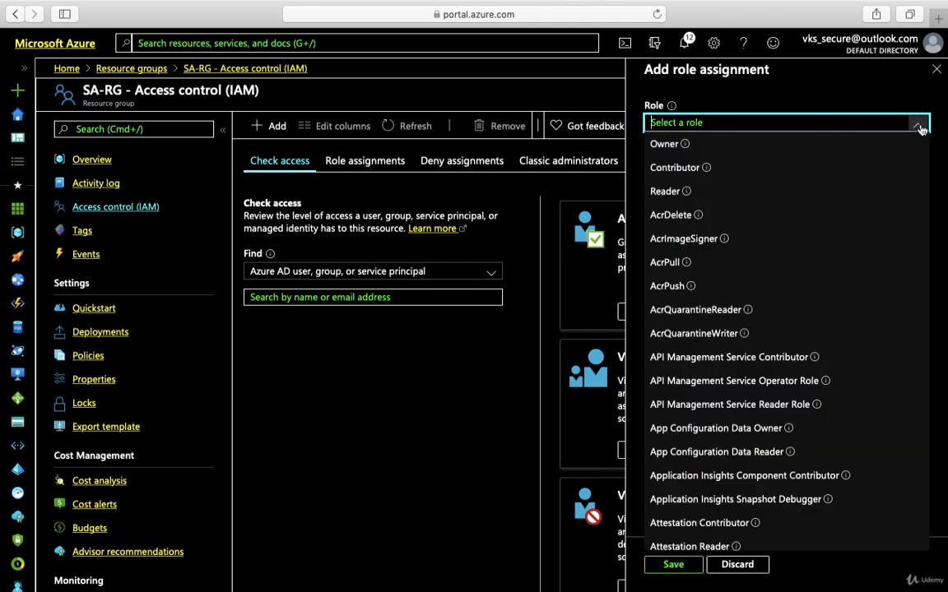
{"action": "scroll", "coordinate": [781, 345], "scroll_direction": "down", "scroll_amount": 4}
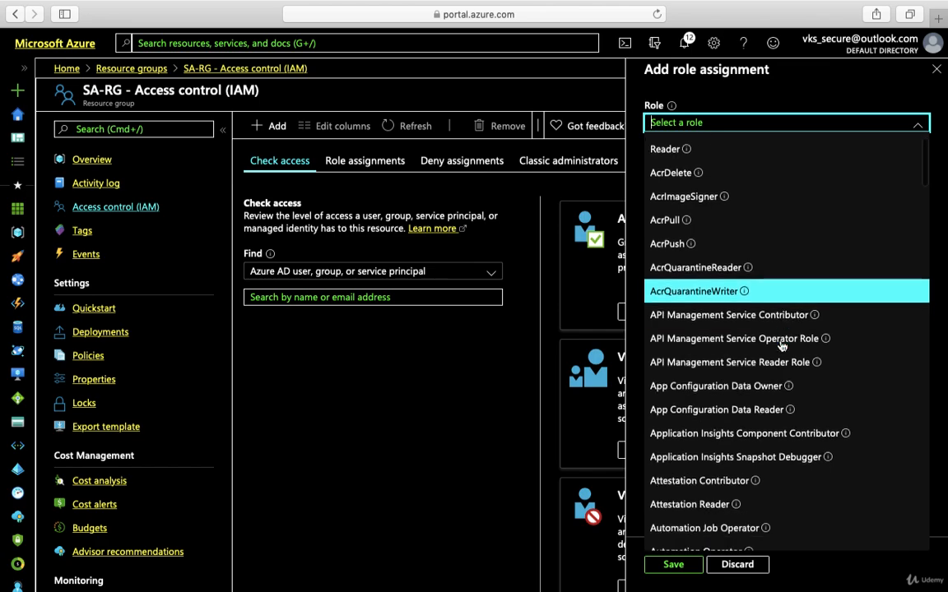
{"action": "scroll", "coordinate": [781, 345], "scroll_direction": "down", "scroll_amount": 15}
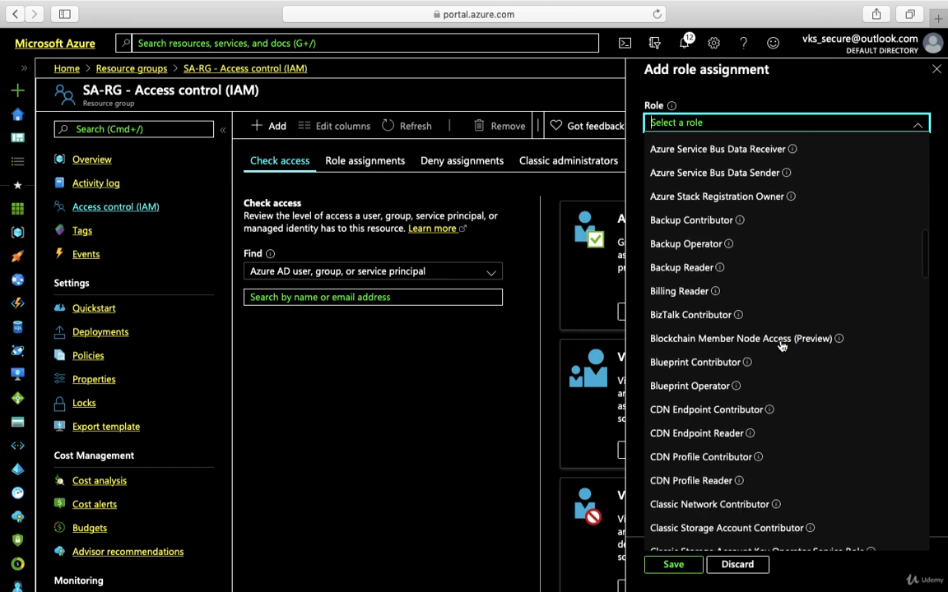
{"action": "scroll", "coordinate": [781, 344], "scroll_direction": "down", "scroll_amount": 20}
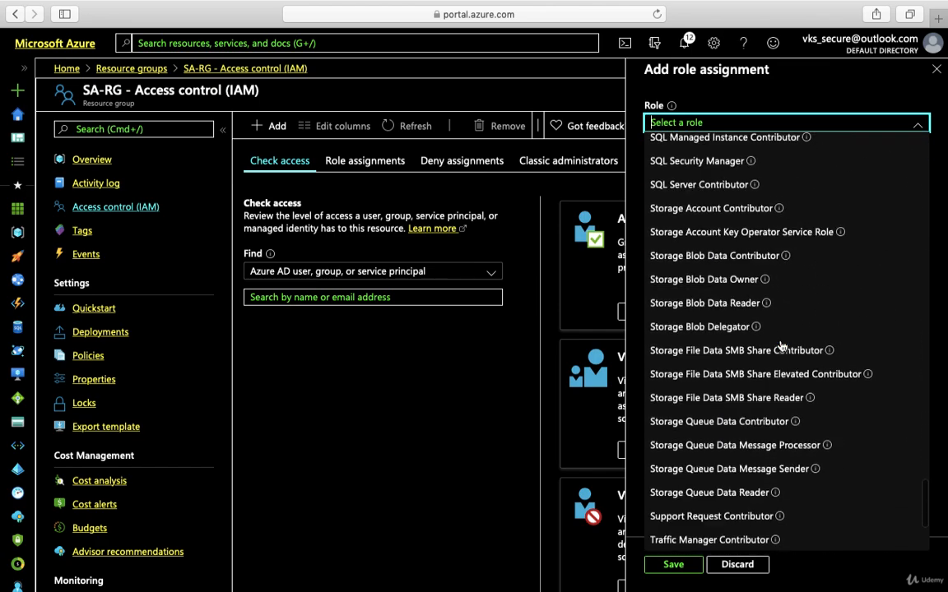
{"action": "scroll", "coordinate": [755, 349], "scroll_direction": "up", "scroll_amount": 3}
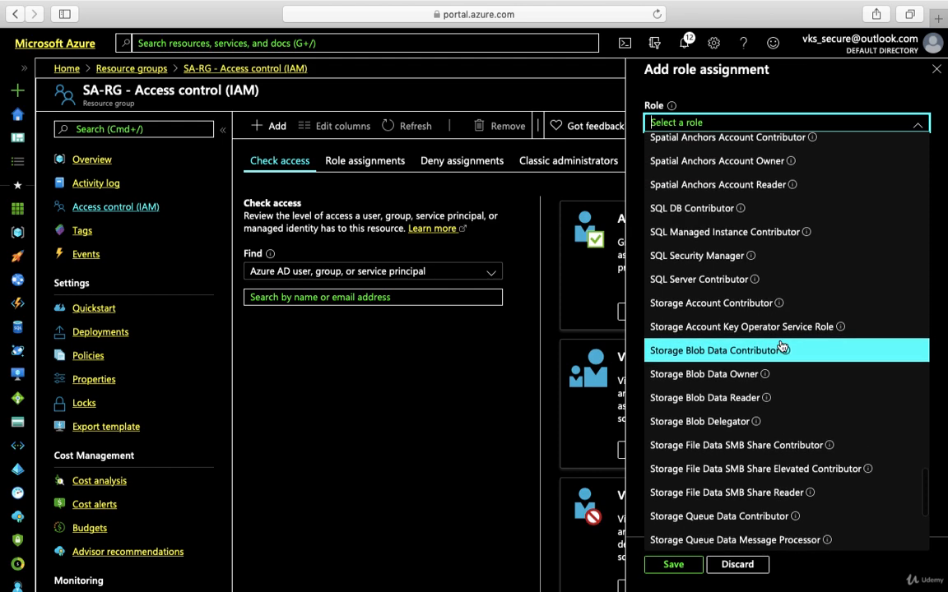
{"action": "scroll", "coordinate": [749, 232], "scroll_direction": "up", "scroll_amount": 2}
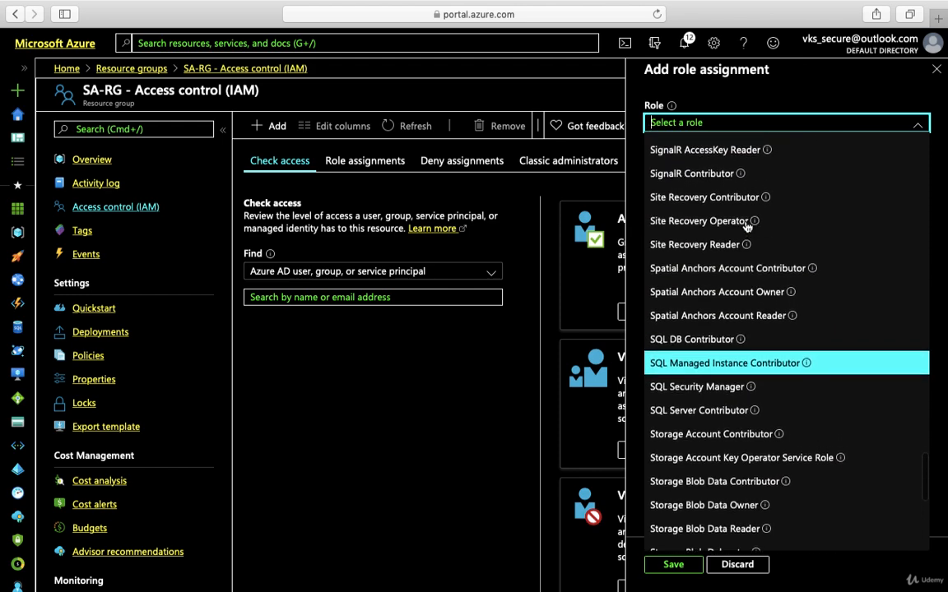
{"action": "scroll", "coordinate": [745, 224], "scroll_direction": "up", "scroll_amount": 3}
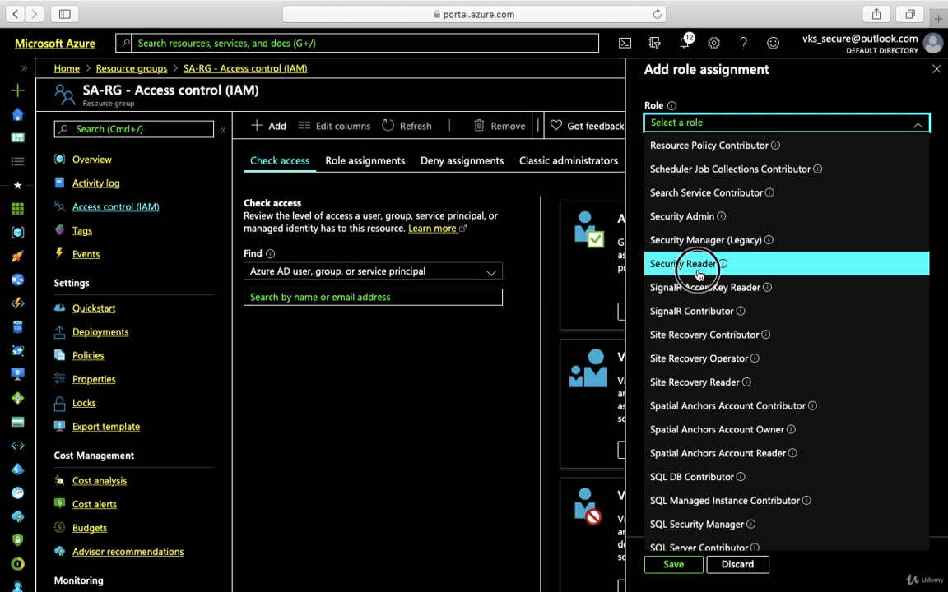
{"action": "left_click", "coordinate": [698, 272]}
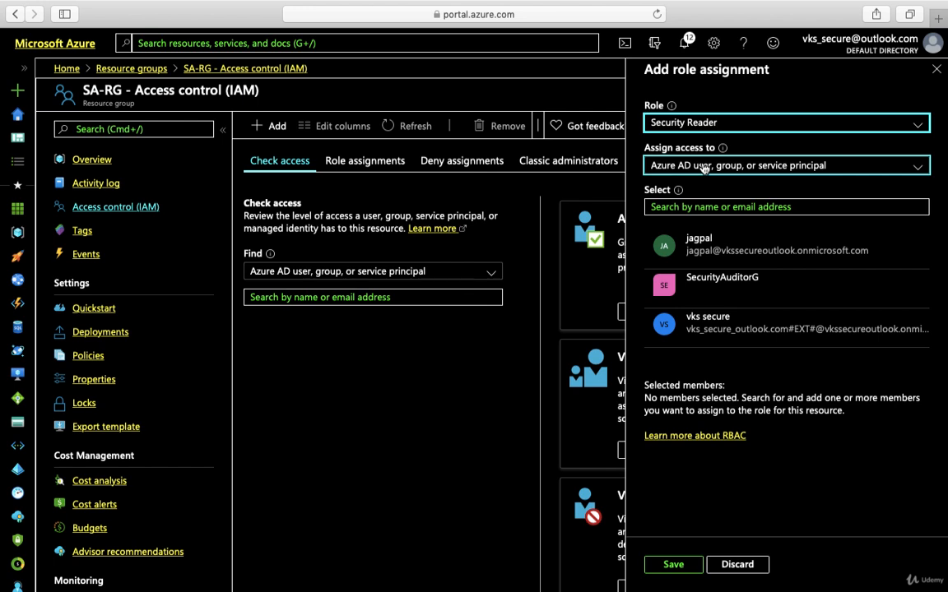
{"action": "left_click", "coordinate": [764, 289]}
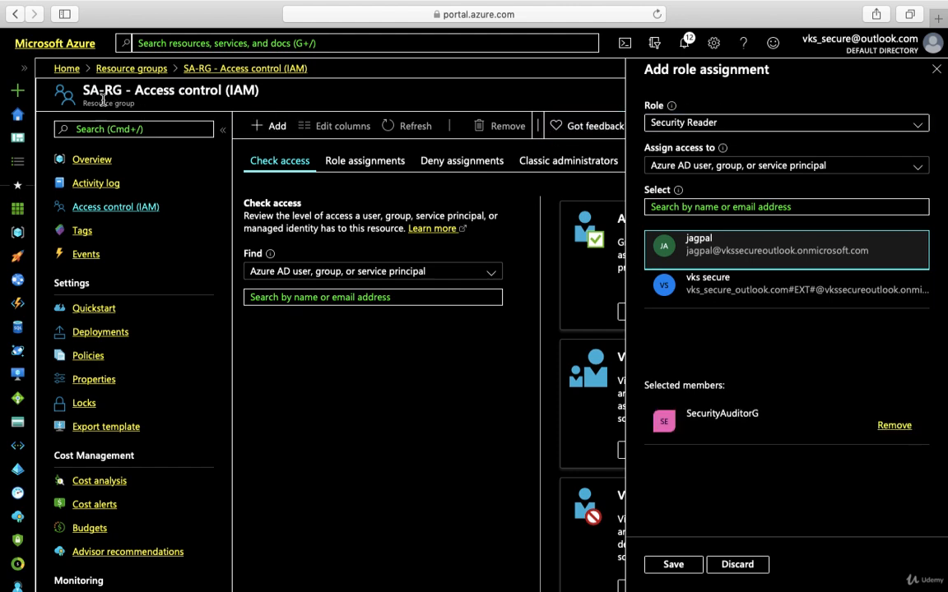
{"action": "left_click", "coordinate": [673, 564]}
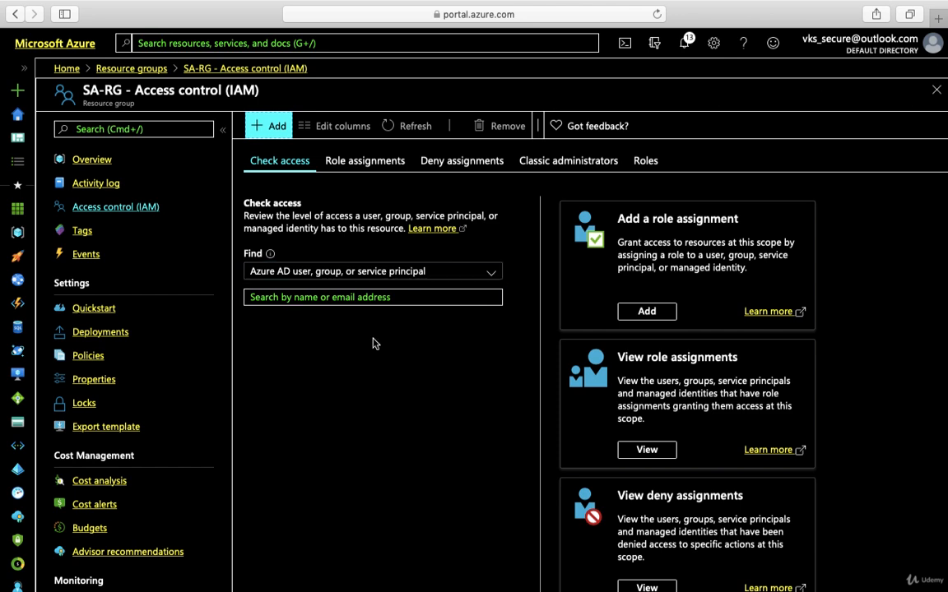
{"action": "left_click", "coordinate": [93, 161]}
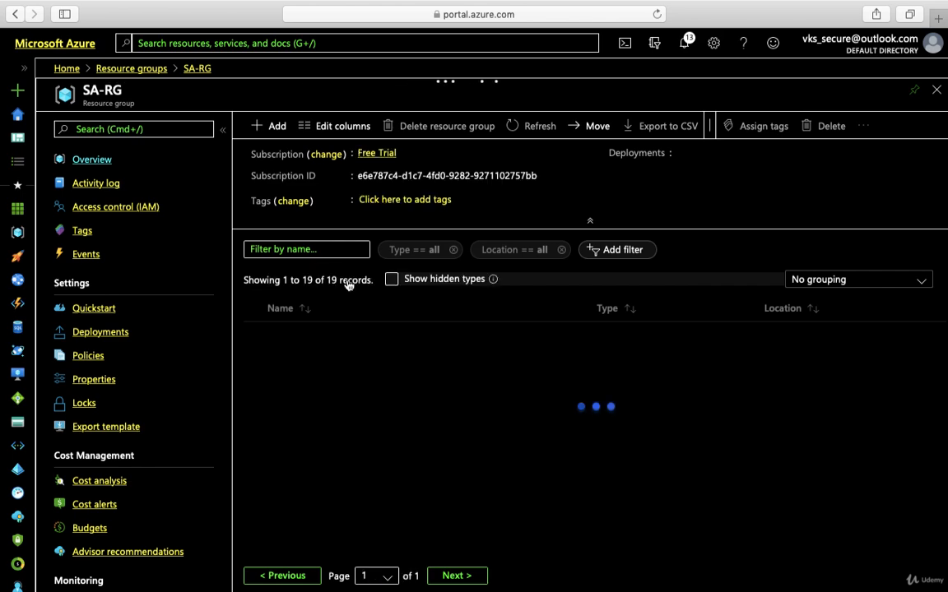
Switch to Notes to review the security principal, role definition and scope lines of the RBAC note, and return to the Azure portal in Safari.
{"action": "mouse_move", "coordinate": [222, 585]}
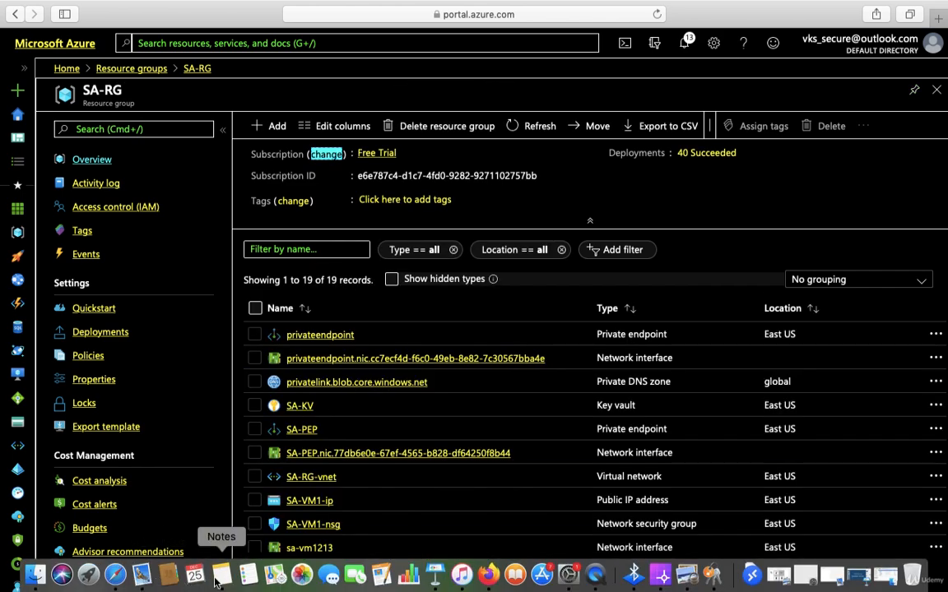
{"action": "left_click", "coordinate": [222, 576]}
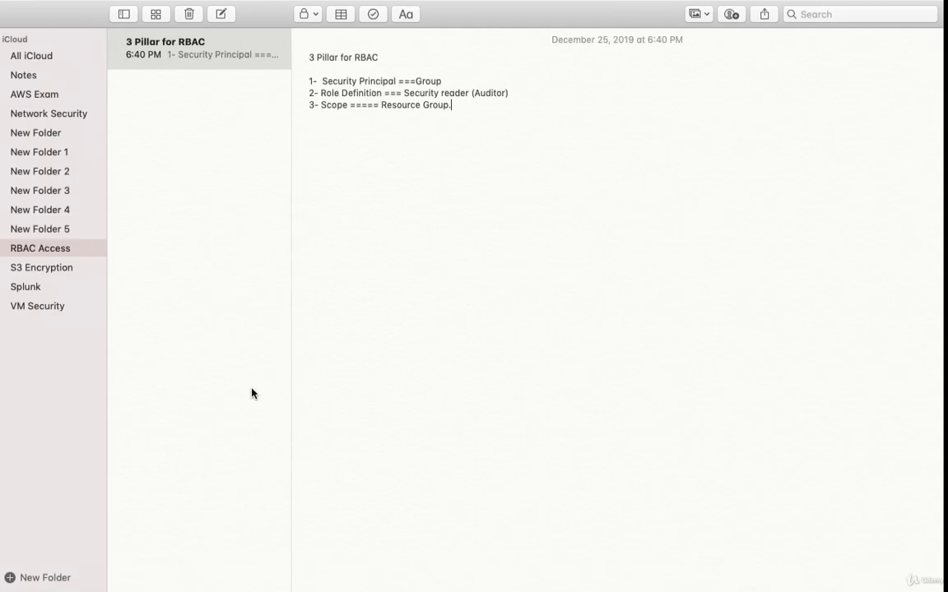
{"action": "left_click_drag", "start_coordinate": [328, 80], "coordinate": [444, 83]}
{"action": "key", "text": "Right"}
{"action": "left_click_drag", "start_coordinate": [325, 93], "coordinate": [386, 104]}
{"action": "left_click", "coordinate": [454, 105]}
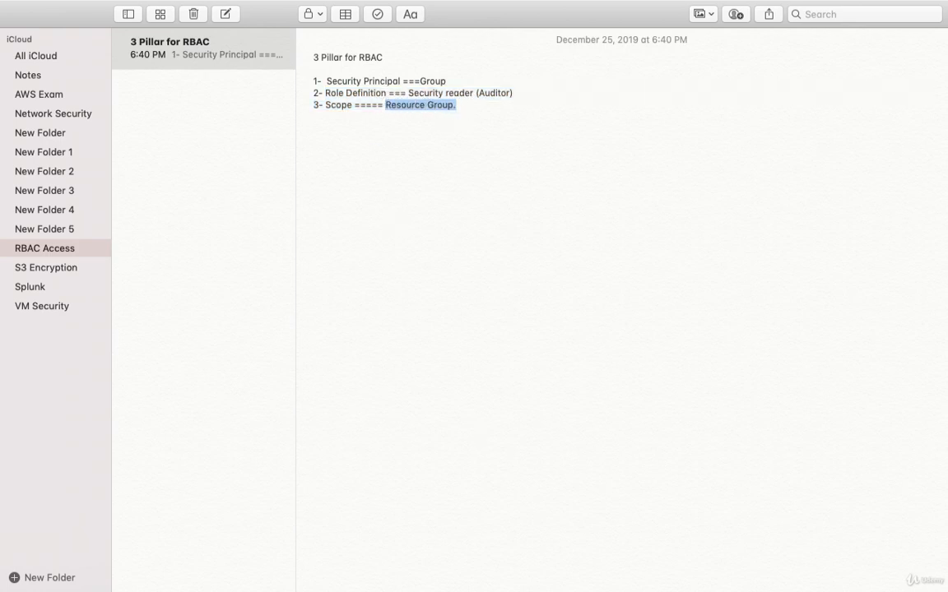
{"action": "mouse_move", "coordinate": [226, 589]}
{"action": "left_click", "coordinate": [115, 575]}
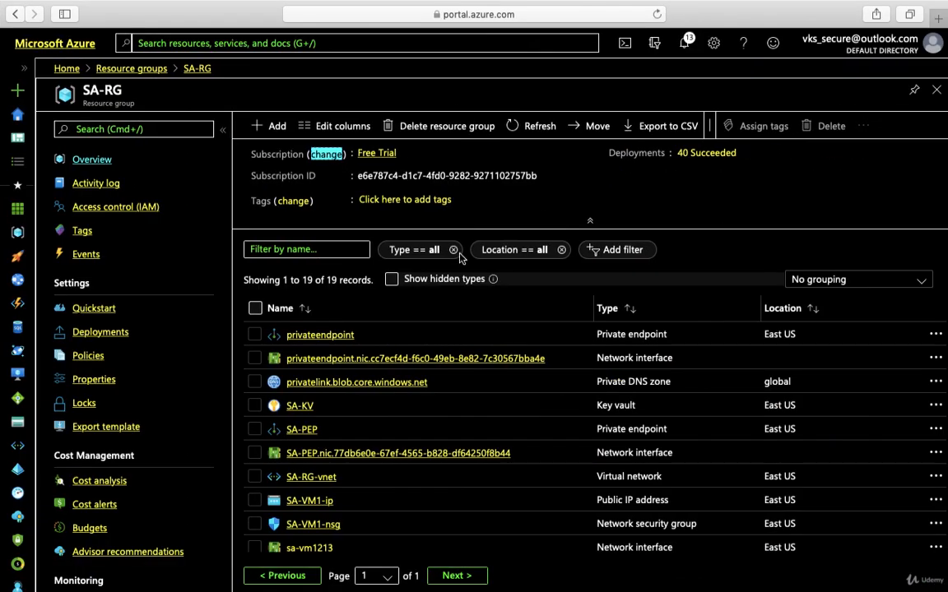